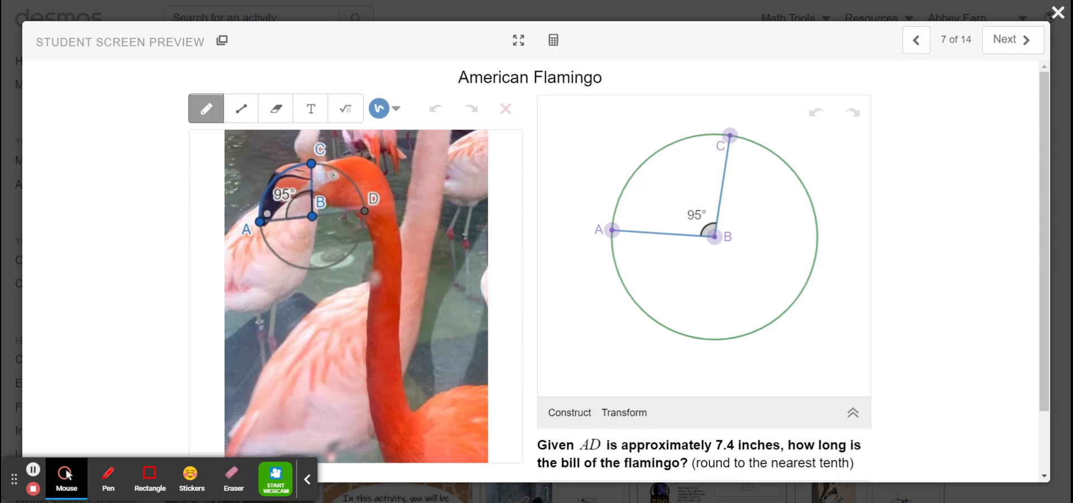
mouse_move(261, 222)
left_mouse_down()
mouse_move(315, 220)
mouse_move(311, 165)
left_mouse_up()
mouse_move(308, 216)
left_mouse_down()
mouse_move(323, 228)
mouse_move(317, 215)
left_mouse_up()
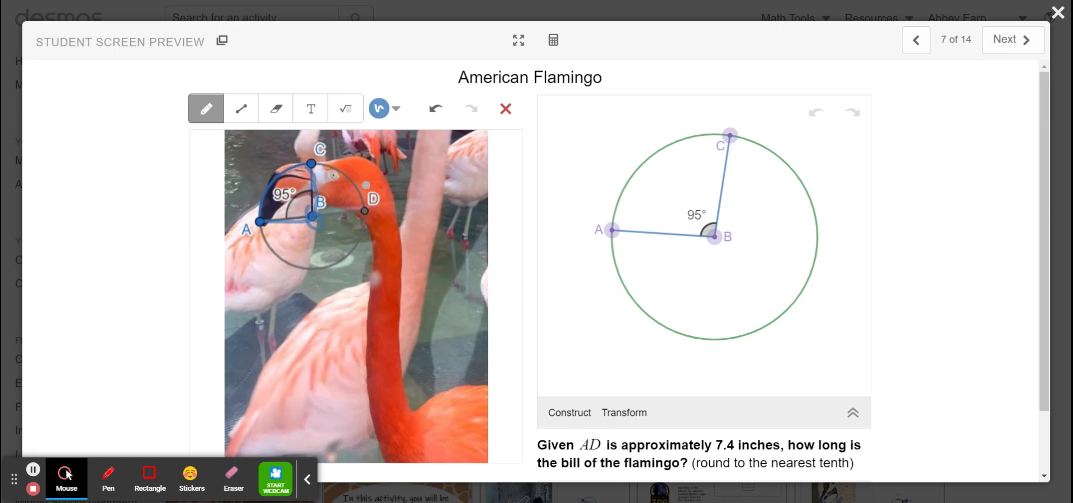
left_click(434, 108)
left_click(429, 110)
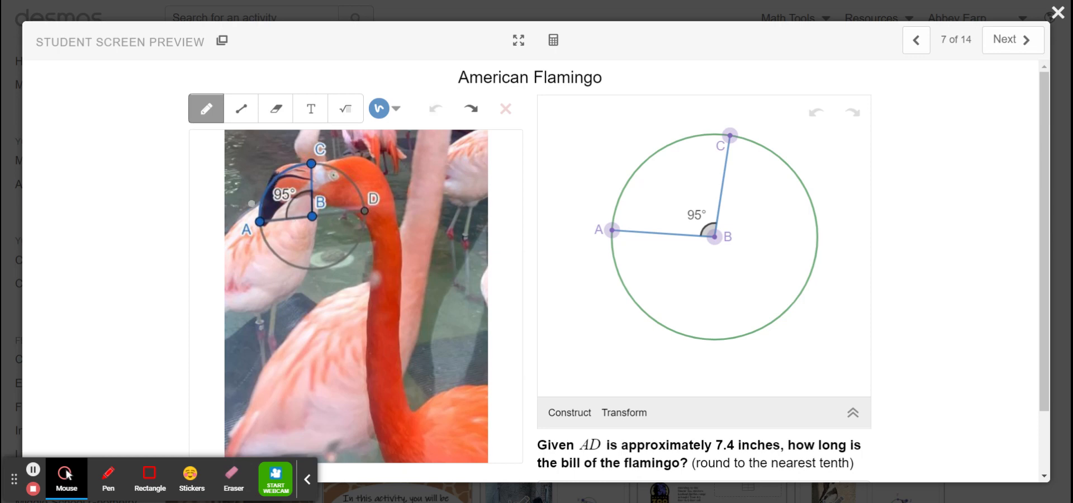
Step: Trace the arc from A to C in blue along the flamingo's bill on the photo
scroll(546, 223, "down", 2)
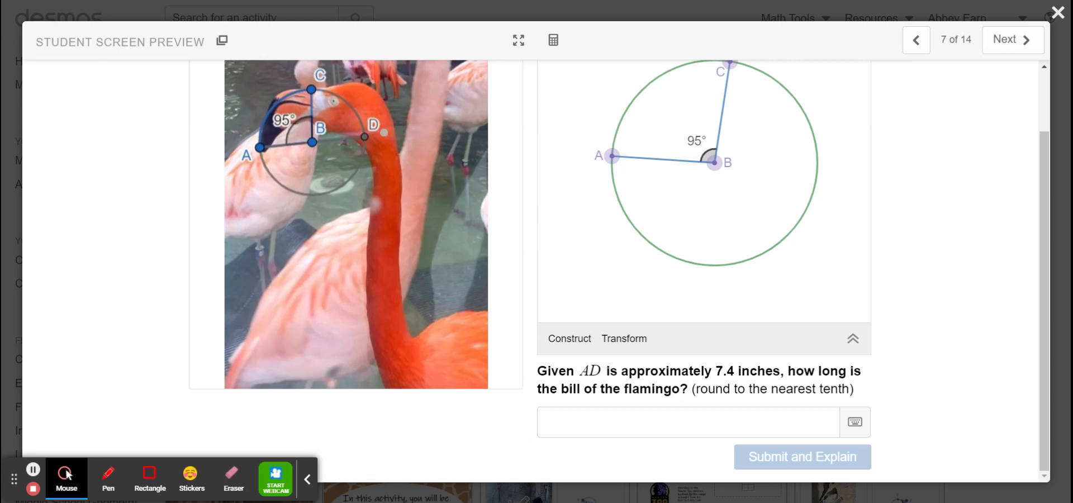
left_click(311, 89)
scroll(271, 141, "up", 1)
Step: Draw a straight black line from A through B to D on the flamingo photo
left_click(240, 100)
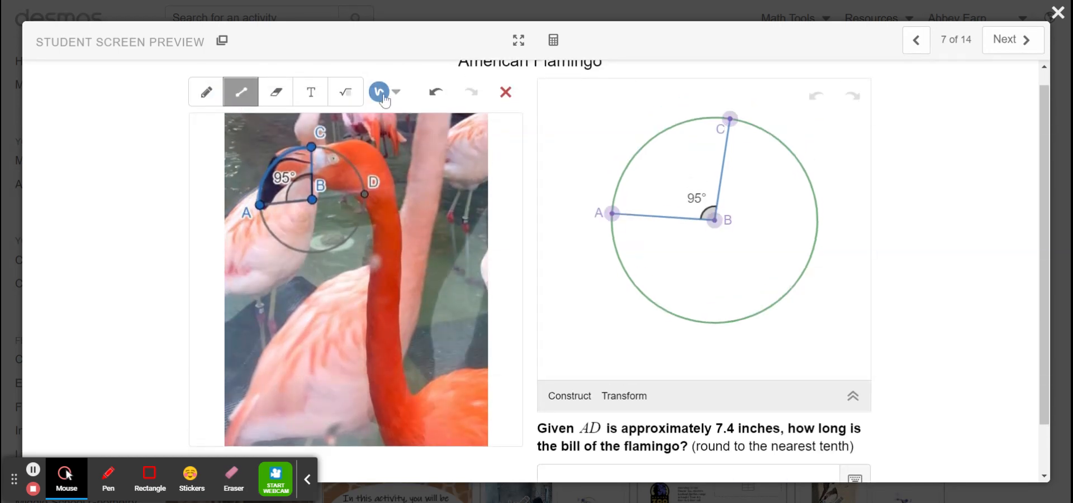
left_click(379, 91)
left_click(433, 147)
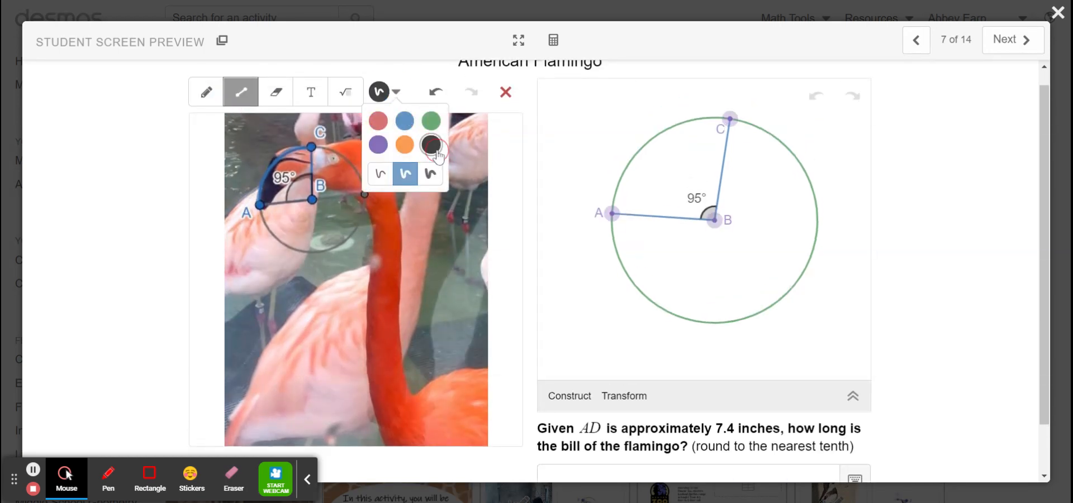
left_click(397, 68)
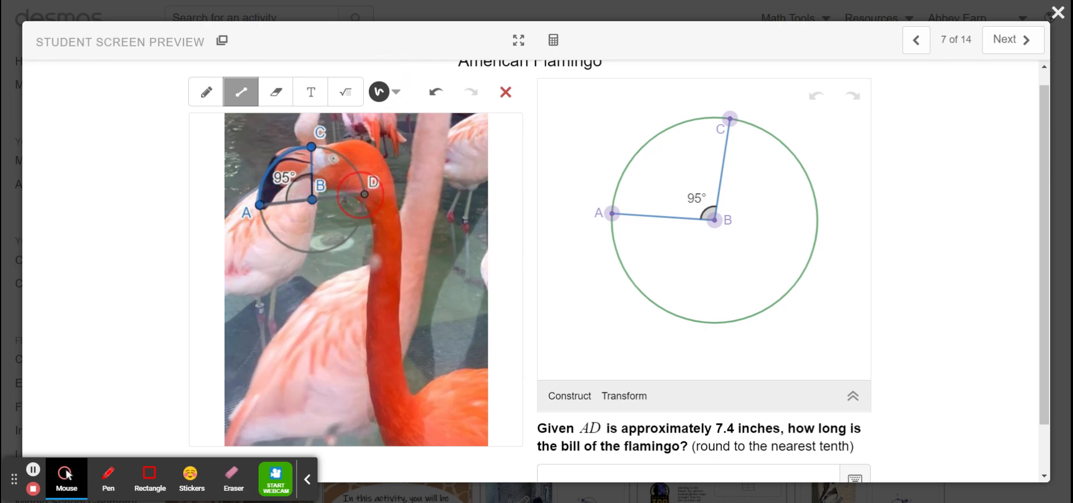
mouse_move(311, 199)
left_mouse_down()
mouse_move(364, 194)
mouse_move(361, 247)
left_mouse_up()
Step: Handwrite 7.4 in black beneath the diameter near point D on the photo
left_click(216, 101)
mouse_move(347, 236)
left_mouse_down()
mouse_move(379, 224)
mouse_move(383, 243)
left_mouse_up()
left_click_drag(384, 212, 401, 226)
left_click_drag(394, 214, 407, 256)
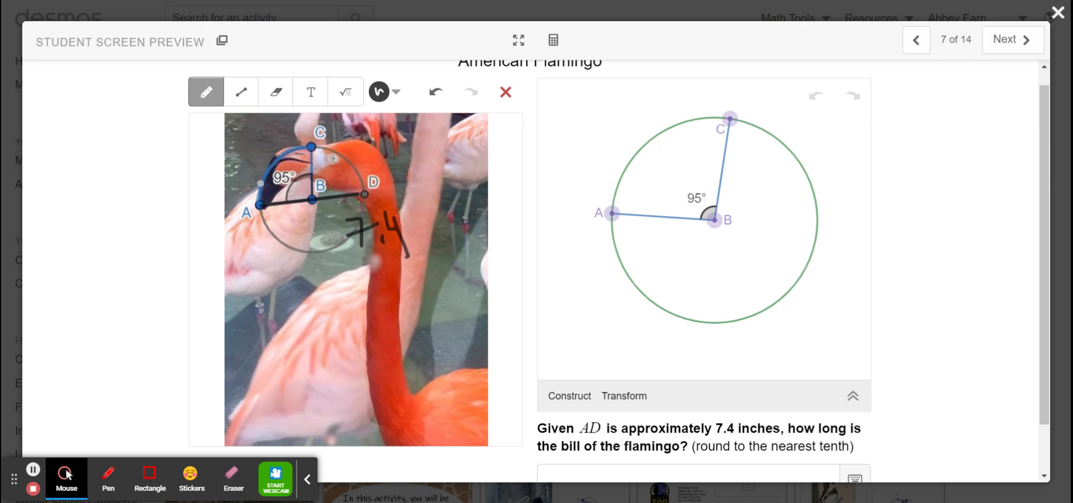
Step: Open the scientific calculator and compute 7.4/2 on a new line below the arc length formula
left_click(553, 52)
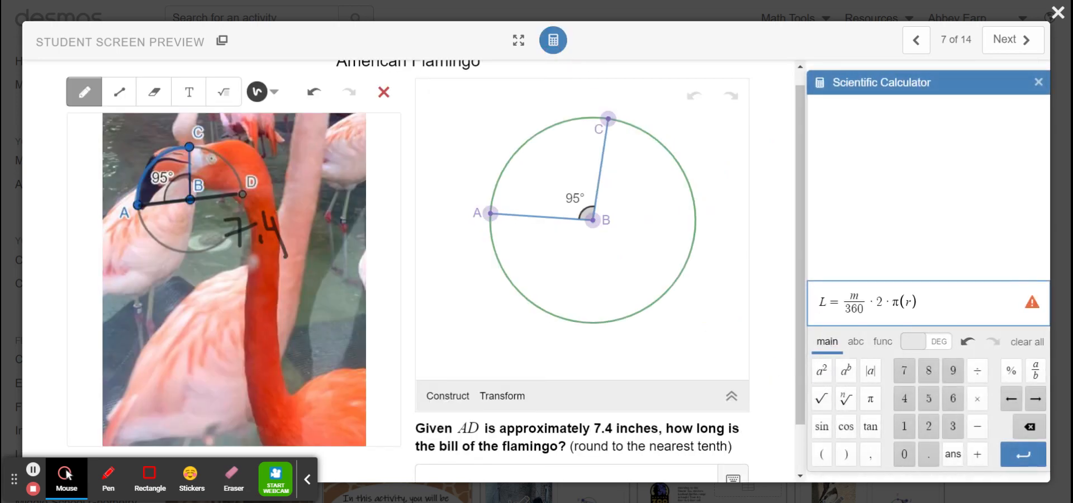
double_click(853, 296)
double_click(908, 301)
left_click(941, 308)
key("Return")
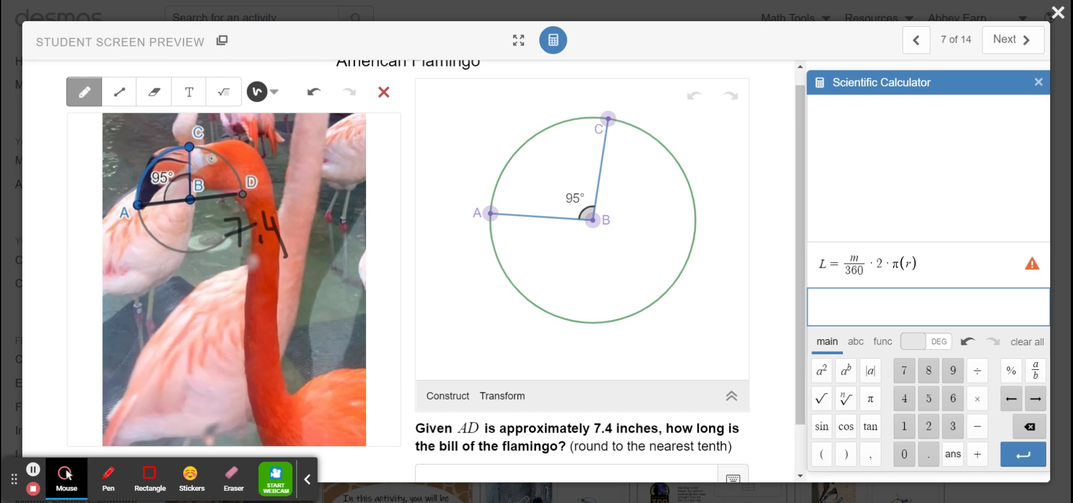
type("7.4/")
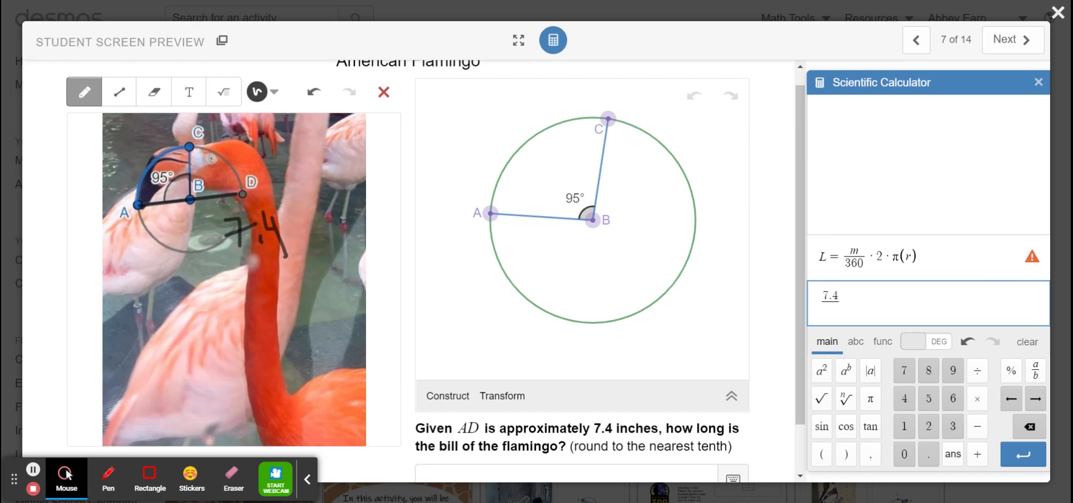
type("2")
key("Right")
Step: Handwrite r=3.7 in black across the lower part of the flamingo photo
mouse_move(128, 342)
left_mouse_down()
mouse_move(166, 320)
mouse_move(191, 339)
left_mouse_up()
left_click_drag(167, 360, 193, 351)
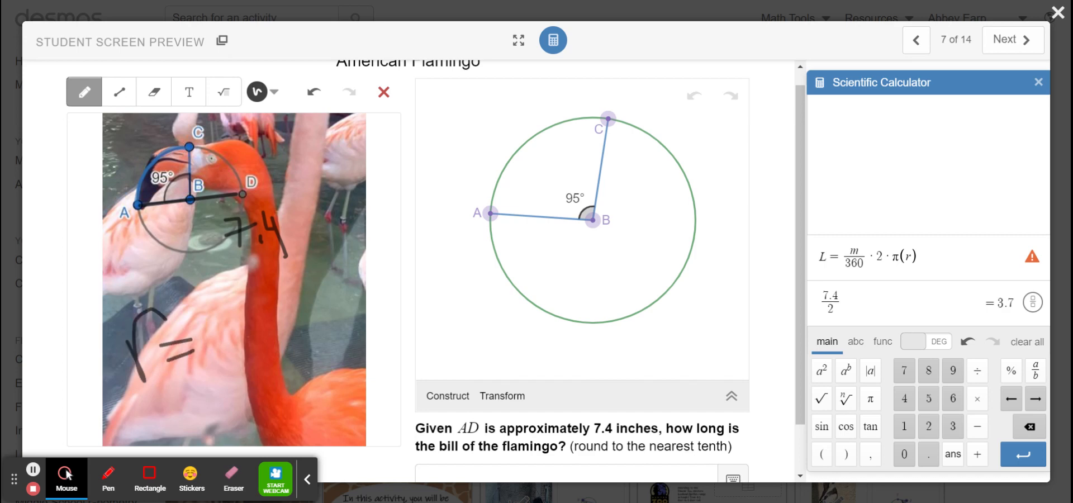
mouse_move(203, 311)
left_mouse_down()
mouse_move(202, 350)
mouse_move(246, 366)
left_mouse_up()
mouse_move(242, 302)
left_mouse_down()
mouse_move(273, 313)
mouse_move(281, 353)
left_mouse_up()
left_click(259, 320)
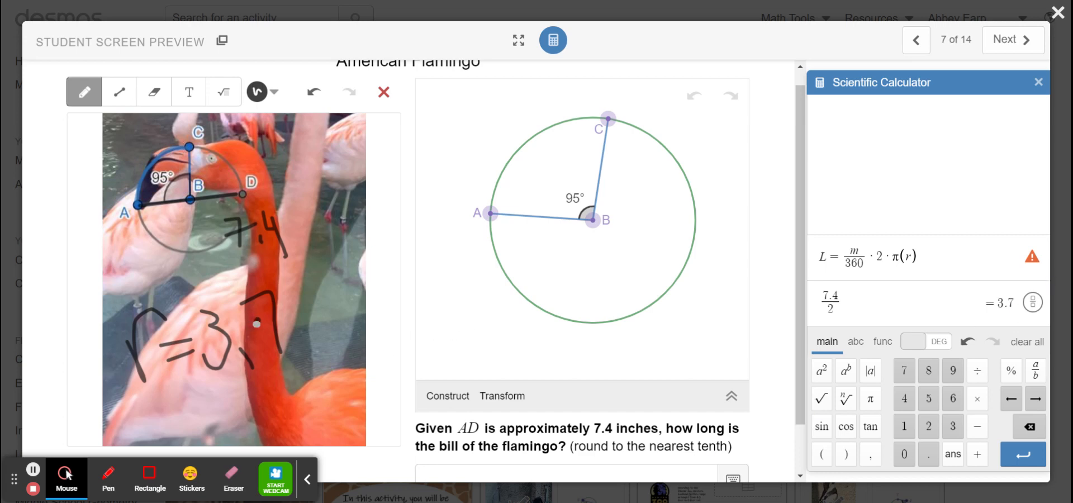
Step: Paste the arc length formula on a new calculator line and substitute 95 for m and 3.7 for r
left_click(857, 304)
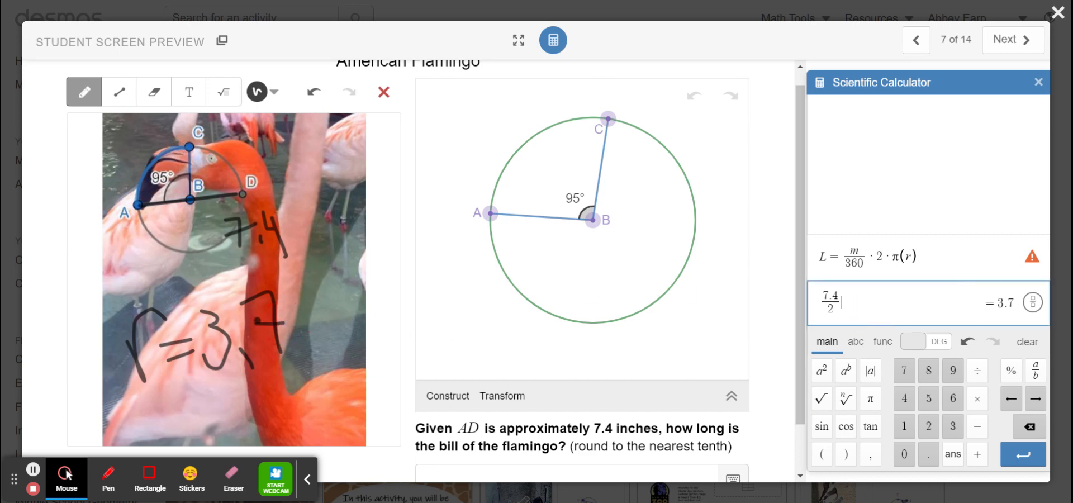
key("Return")
type("L=m/360·2·π(r)")
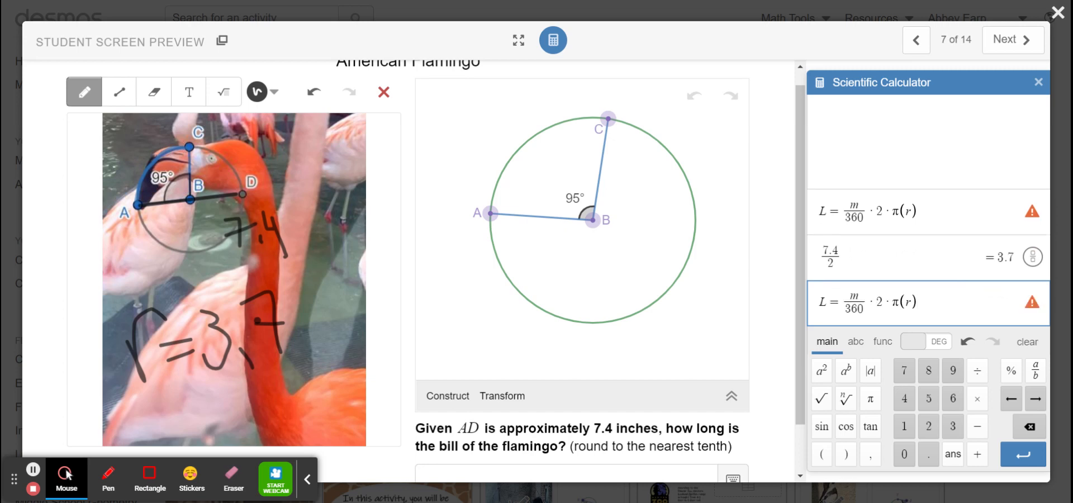
left_click(854, 296)
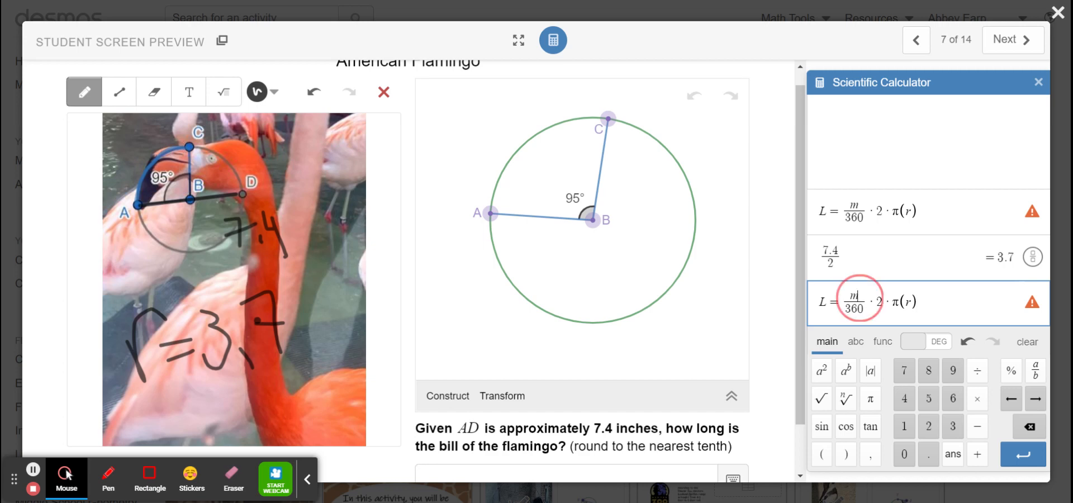
key("BackSpace")
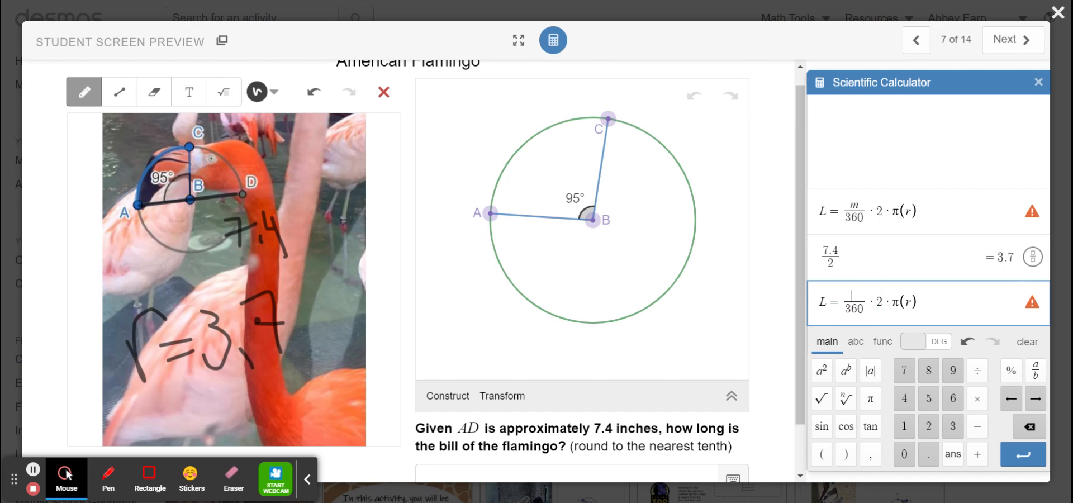
type("95")
left_click(914, 303)
key("BackSpace")
type("3.7")
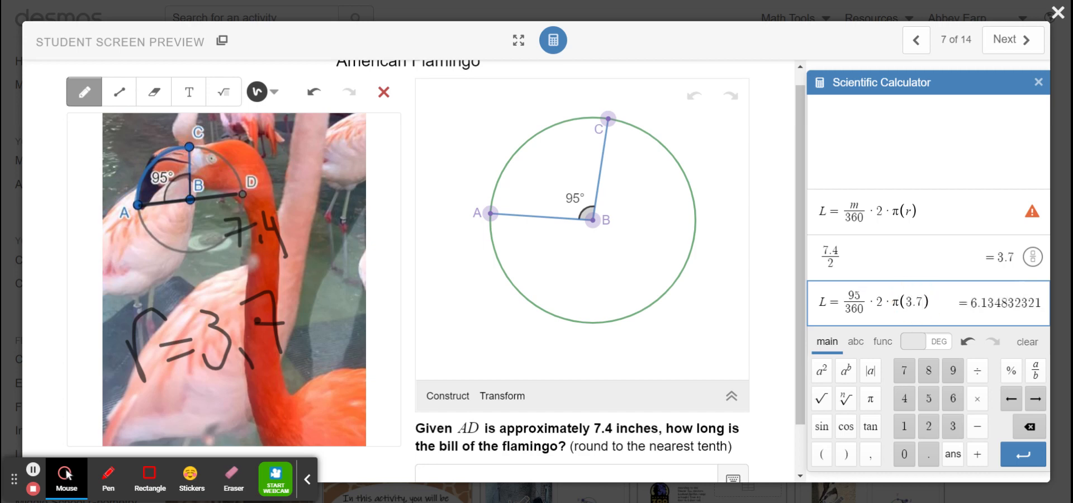
Step: Answer the flamingo bill length question with 6.1 and submit it for explanation
scroll(635, 394, "down", 1)
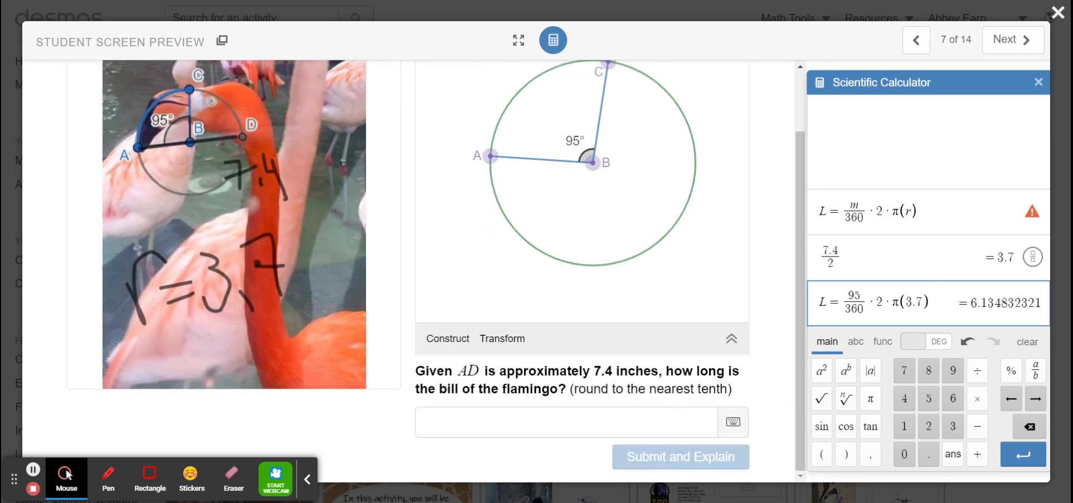
left_click(559, 434)
type("6.1")
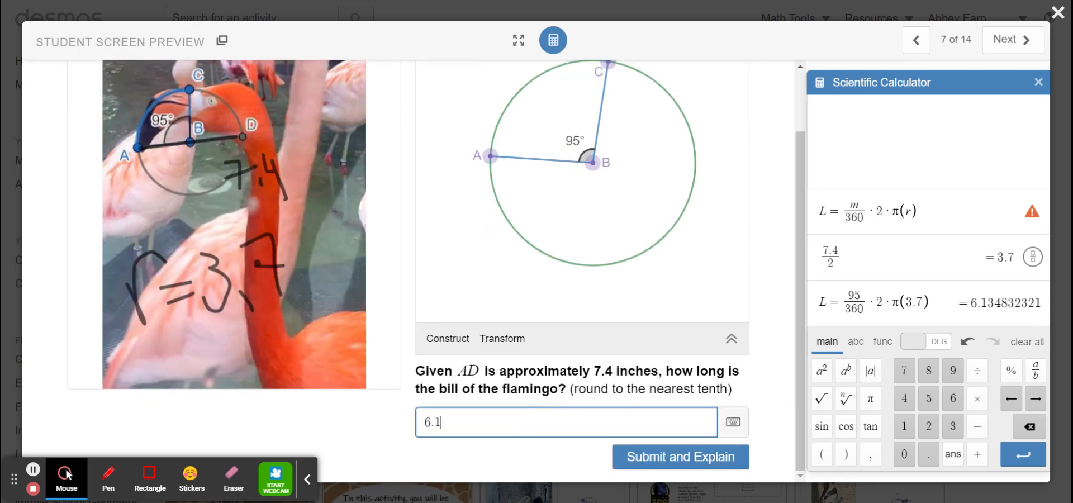
type("3")
key("BackSpace")
left_click(678, 458)
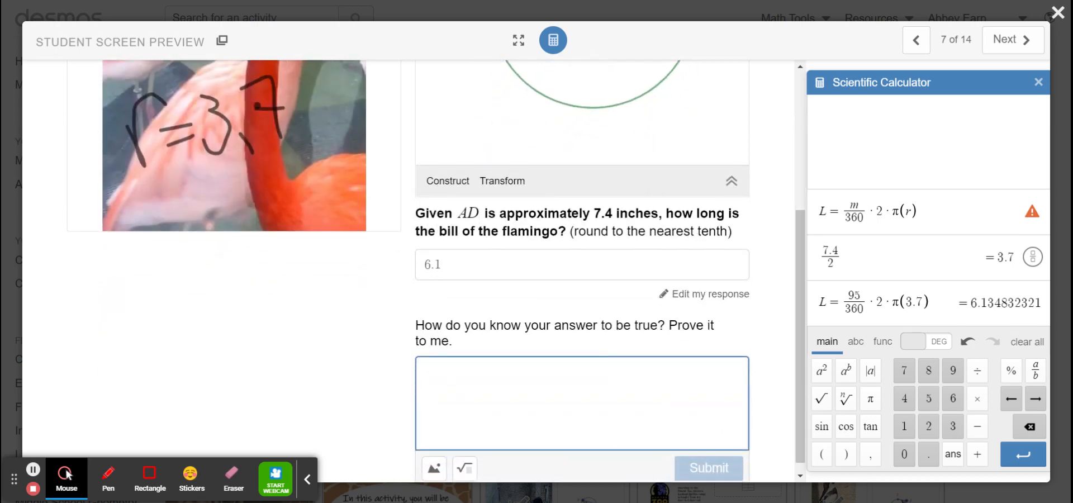
Step: Begin the written proof with "We were given that the central angle is 95"
type("We were ")
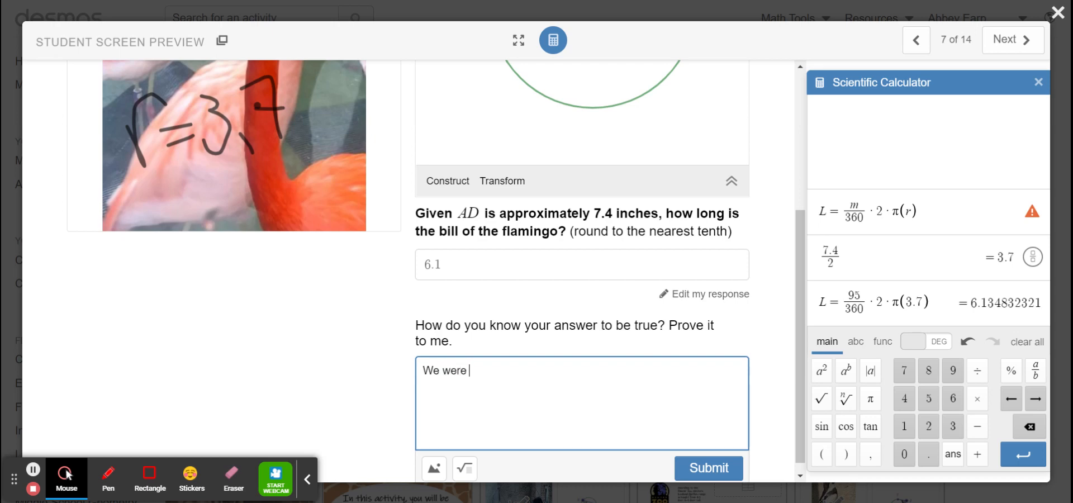
type("given that the centra")
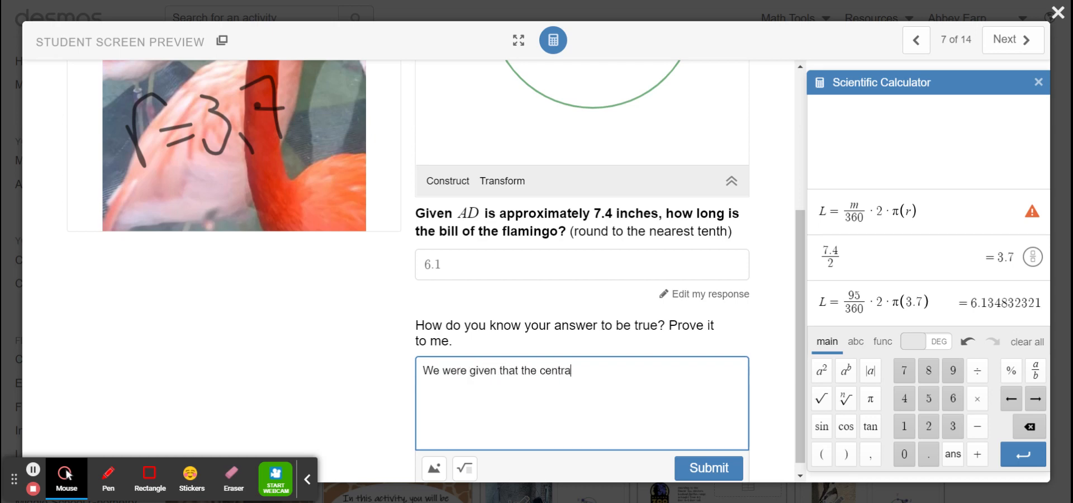
type("l angle is 95. and tha")
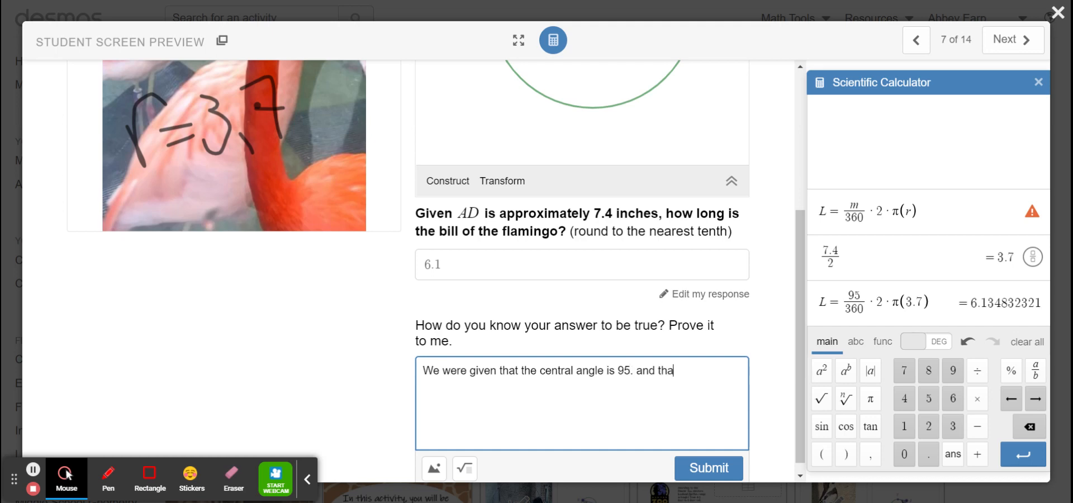
type("t our diameterr ")
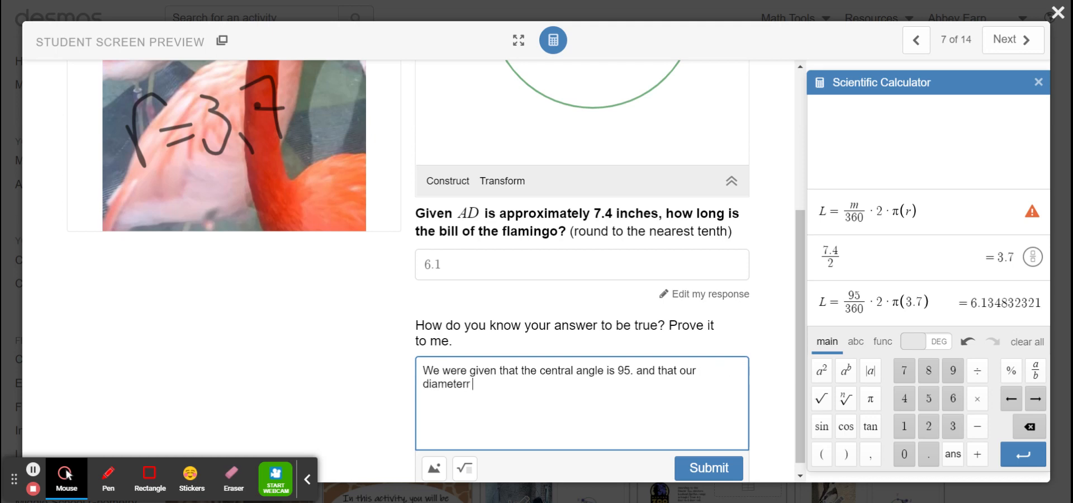
type("is 7.4")
Step: Continue the explanation with ". and that our diameter is 7.4.", correcting the spelling of diameter
left_click(470, 385)
key("BackSpace")
type(".")
key("BackSpace")
Step: Add "So in order to fill out arc length formula" to the explanation
type("So in order to f")
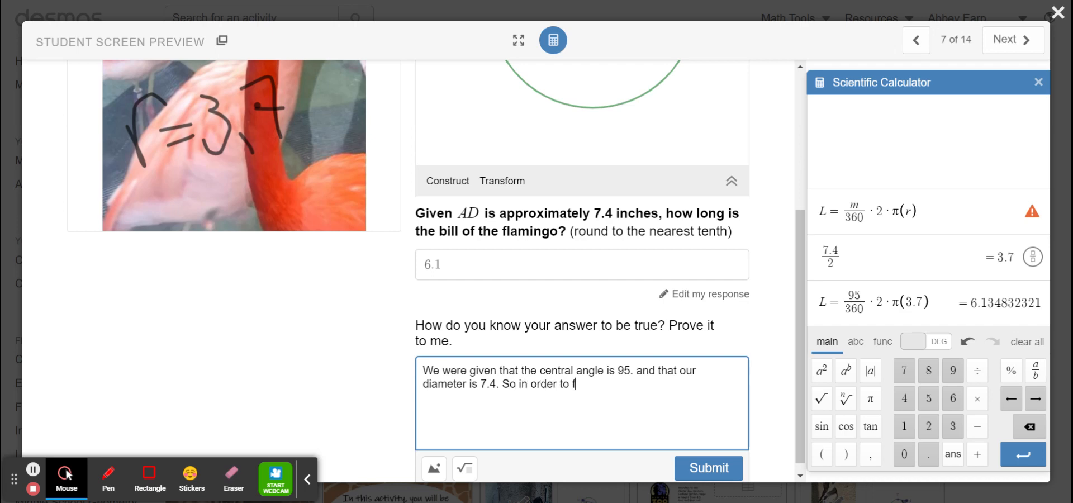
type("ill out arc length for")
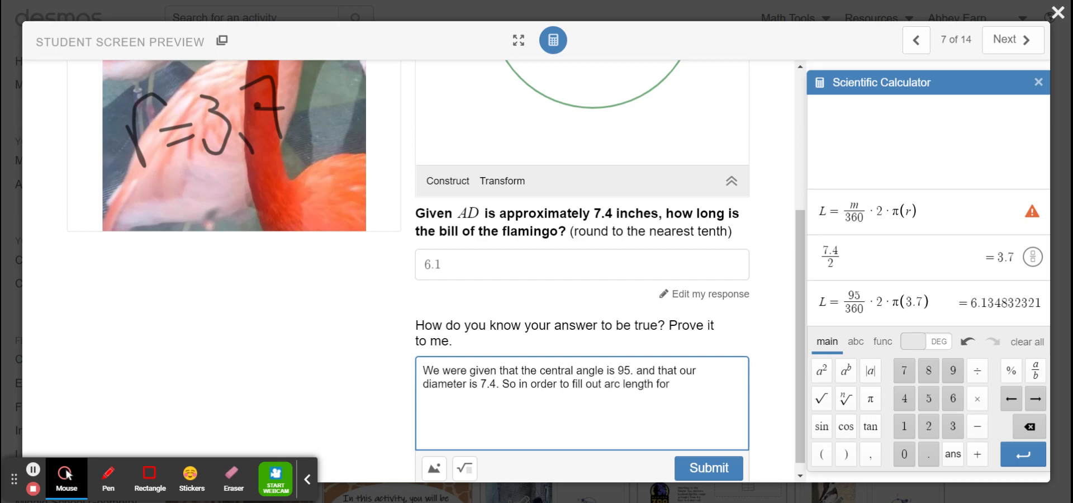
type("mula")
type(" was dividied")
type(" our diam")
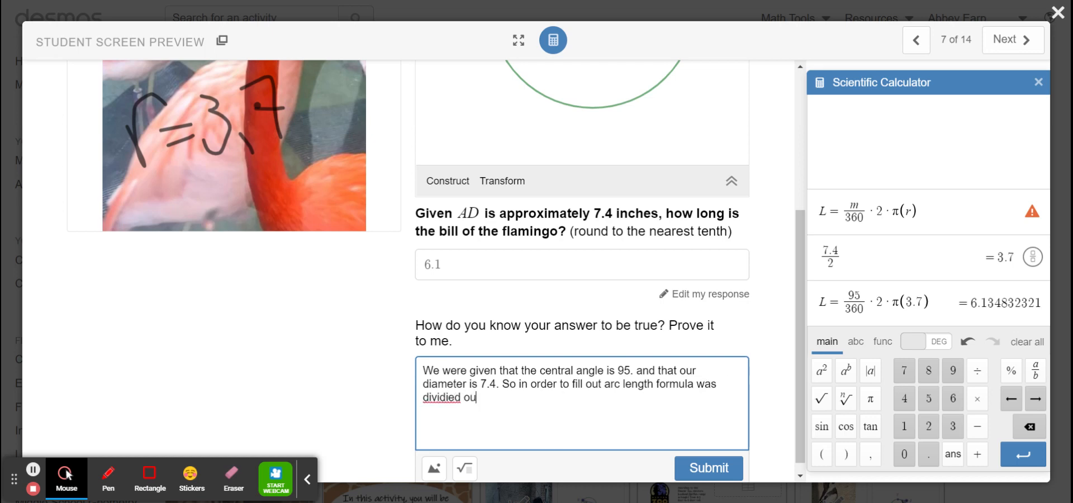
type("eter by 2 to t")
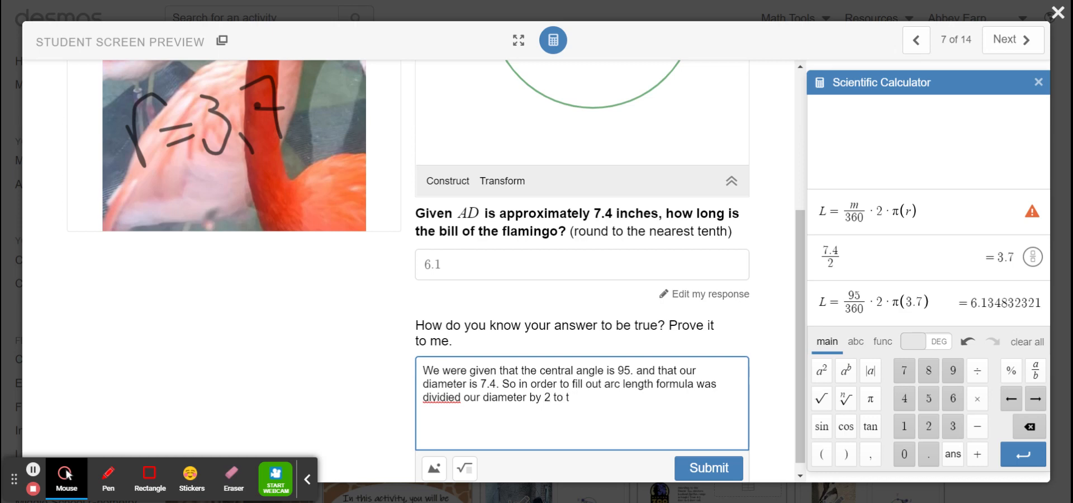
type("et the r")
type("e")
type("dius (")
type("3.7.")
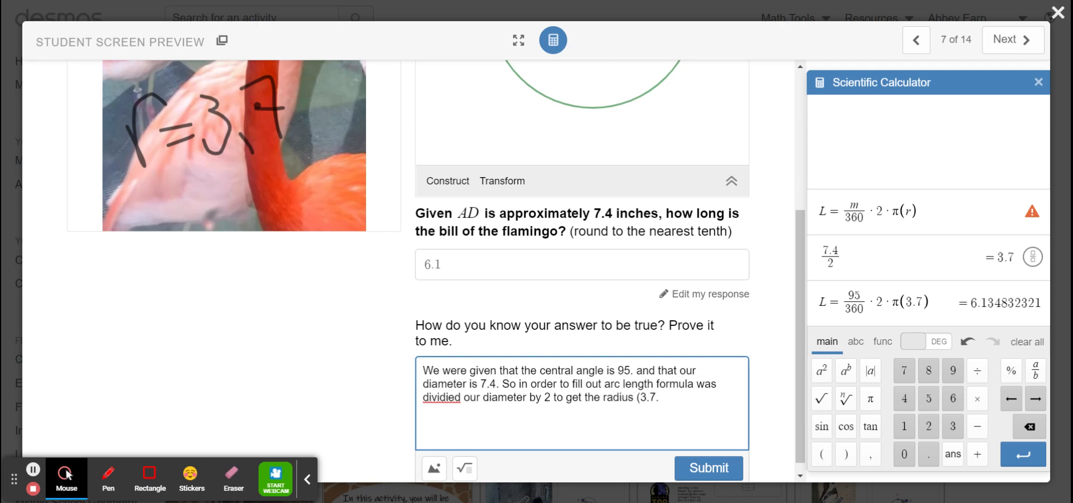
Step: Finish the sentence with "was dividied our diameter by 2 to get the radius (3.7)."
key("BackSpace")
type(").  ")
type("Now we a")
Step: Start a new paragraph "Now we can use the arc length formula:" followed by the math expression L = m/360 · 2 · π(r)
key("BackSpace")
type("can uses t")
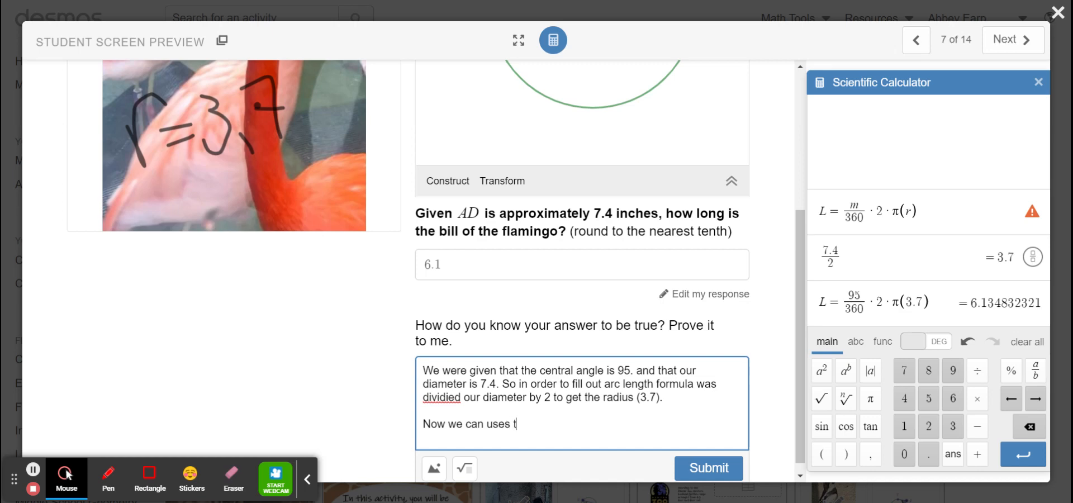
key("BackSpace")
key("BackSpace")
key("BackSpace")
type(" the arc length")
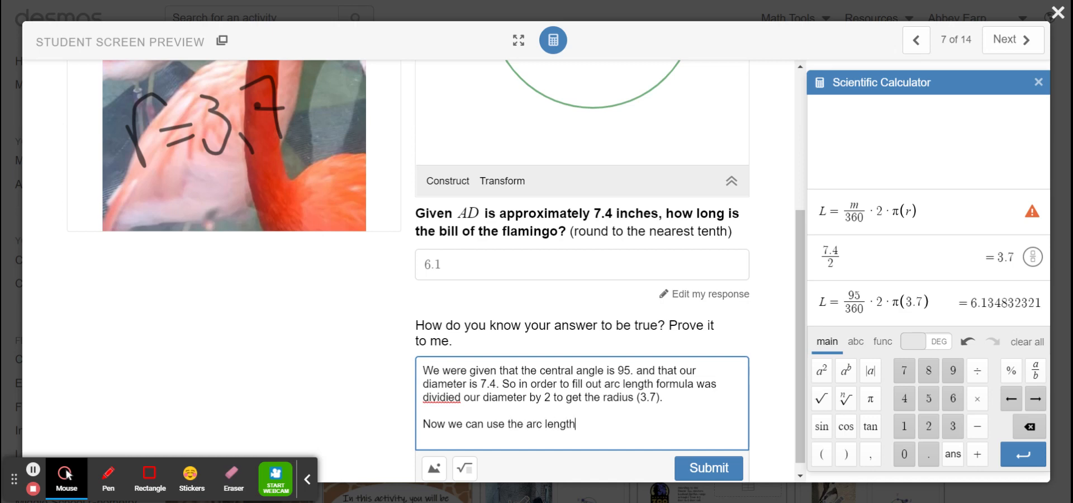
type(" formula :")
left_click(464, 468)
type("L=m/360·2·π(r)")
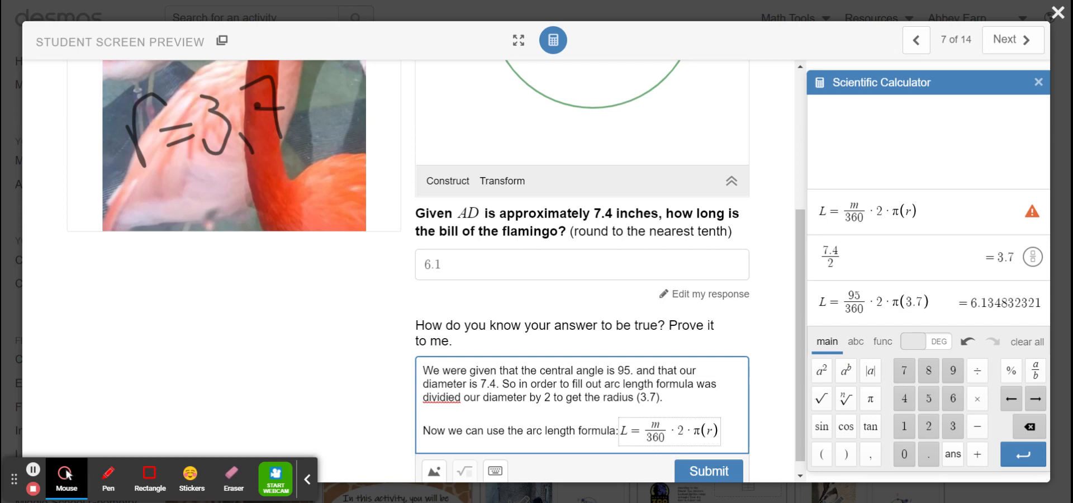
Step: Add "and fill in the variables accordingly to" on a new line after the formula, and dismiss the recording-limit notice
key("Right")
key("Return")
type("and ")
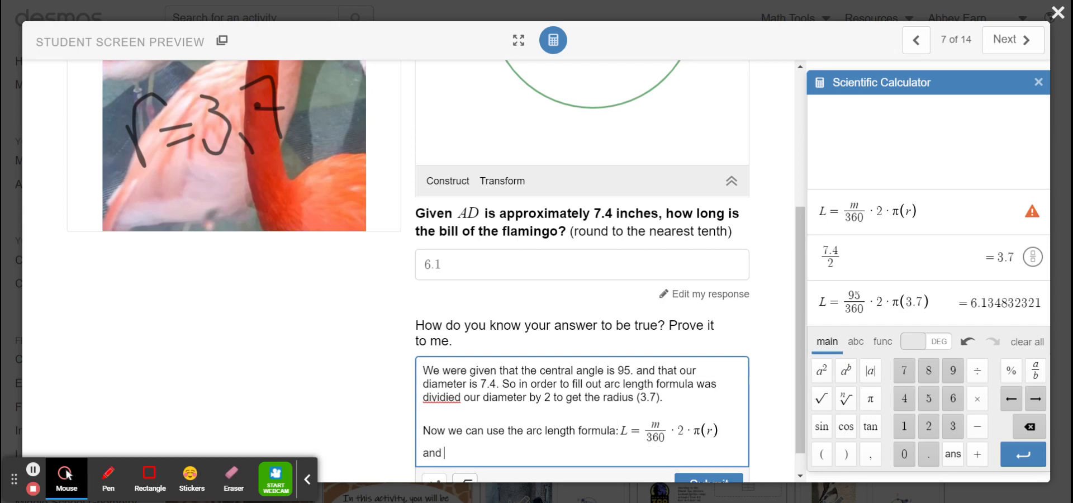
type("fill in the varibales")
key("BackSpace")
key("BackSpace")
key("BackSpace")
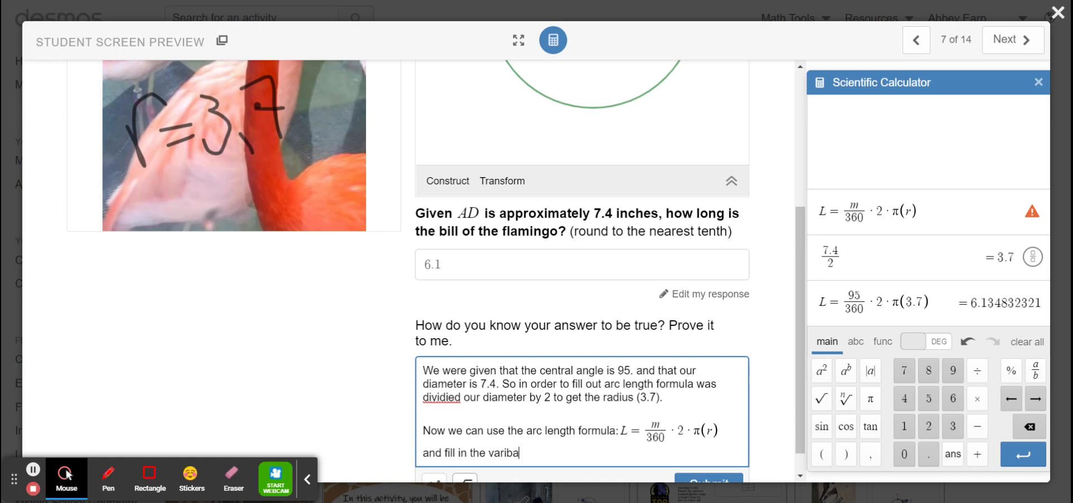
key("BackSpace")
key("BackSpace")
type("ables according")
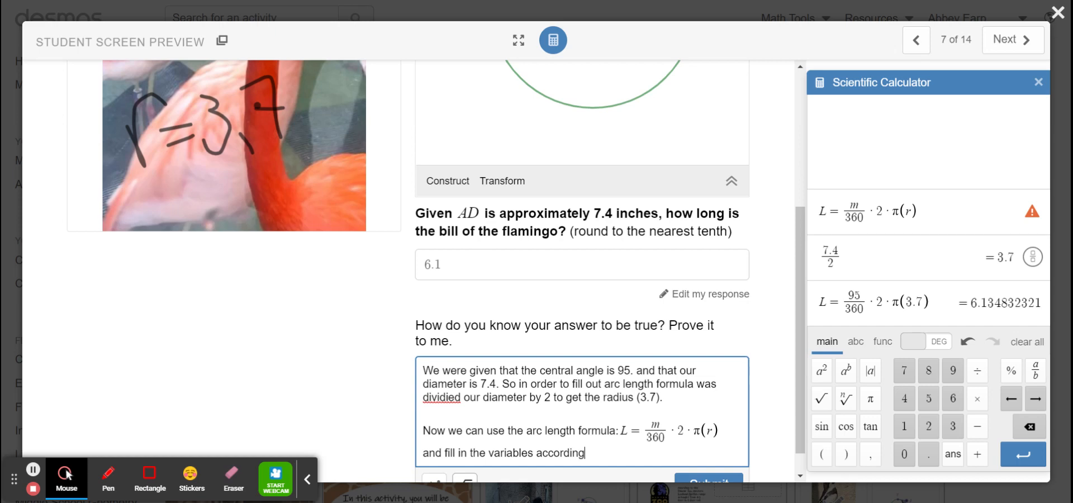
key("BackSpace")
type("gly ot")
key("BackSpace")
key("BackSpace")
type("to th")
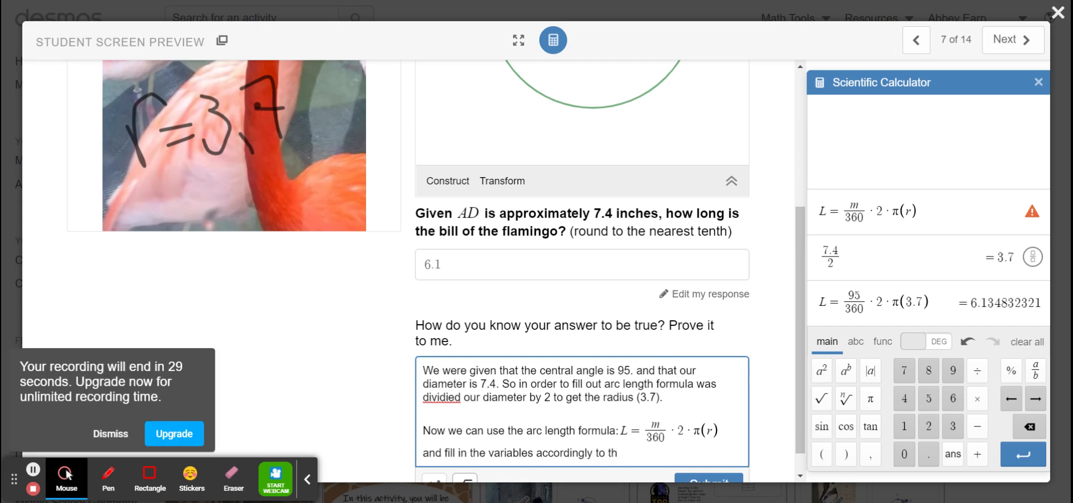
key("BackSpace")
key("BackSpace")
left_click(106, 433)
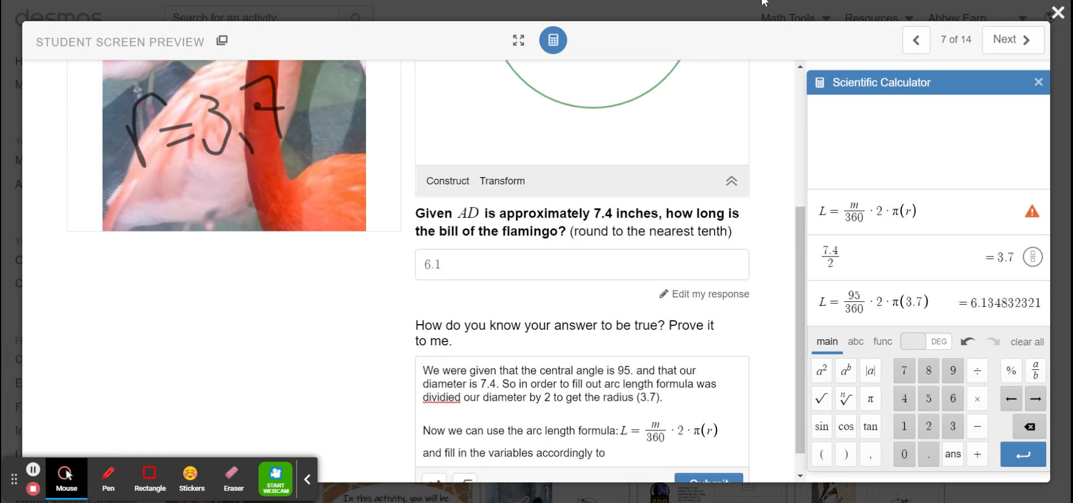
Step: Go to the next activity screen and answer "Yes!" to whether the prediction corresponds with the Denver Zoo information
left_click(1005, 47)
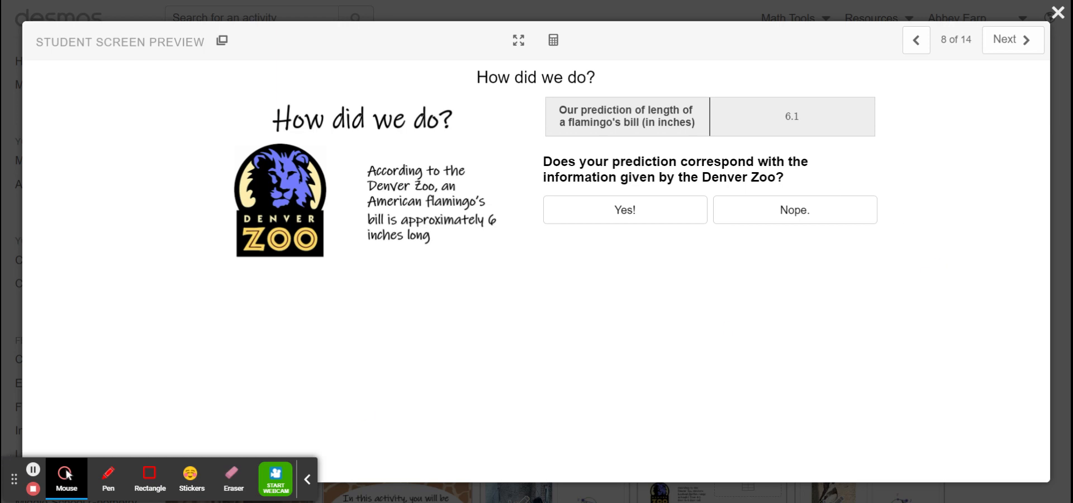
left_click(654, 213)
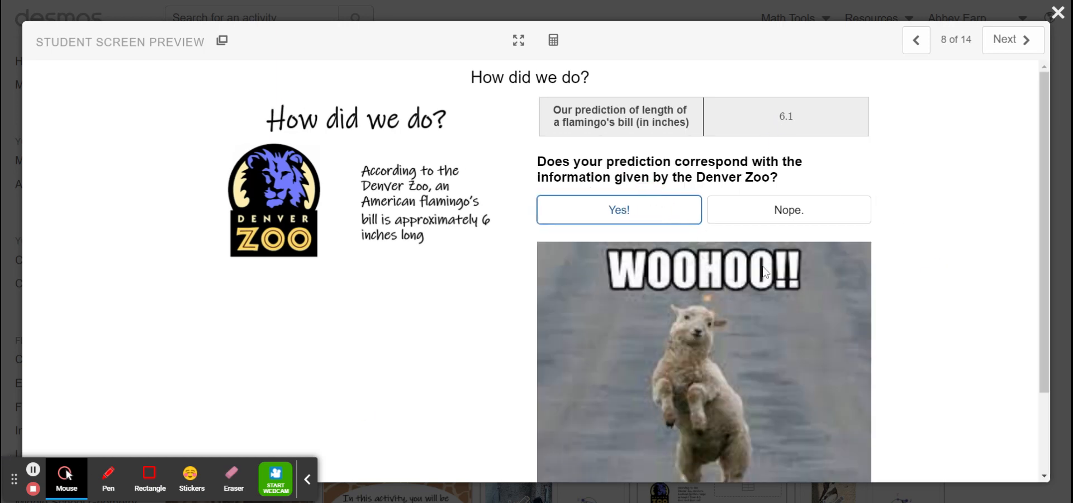